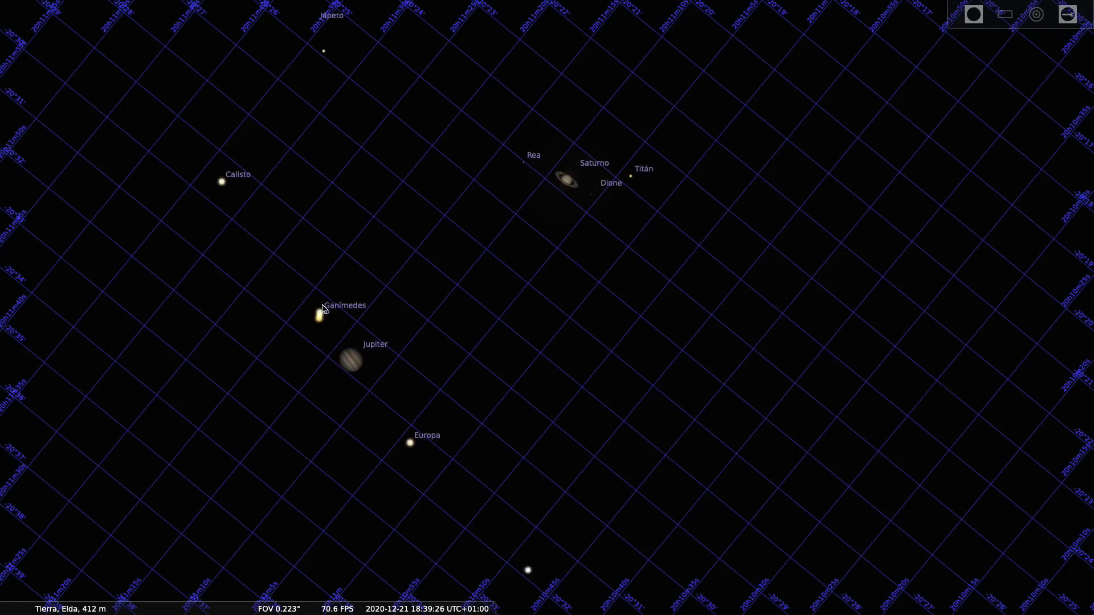
Pan around the Jupiter and Saturn conjunction and zoom out to the wide sky above the horizon.
left_click_drag(536, 272, 488, 330)
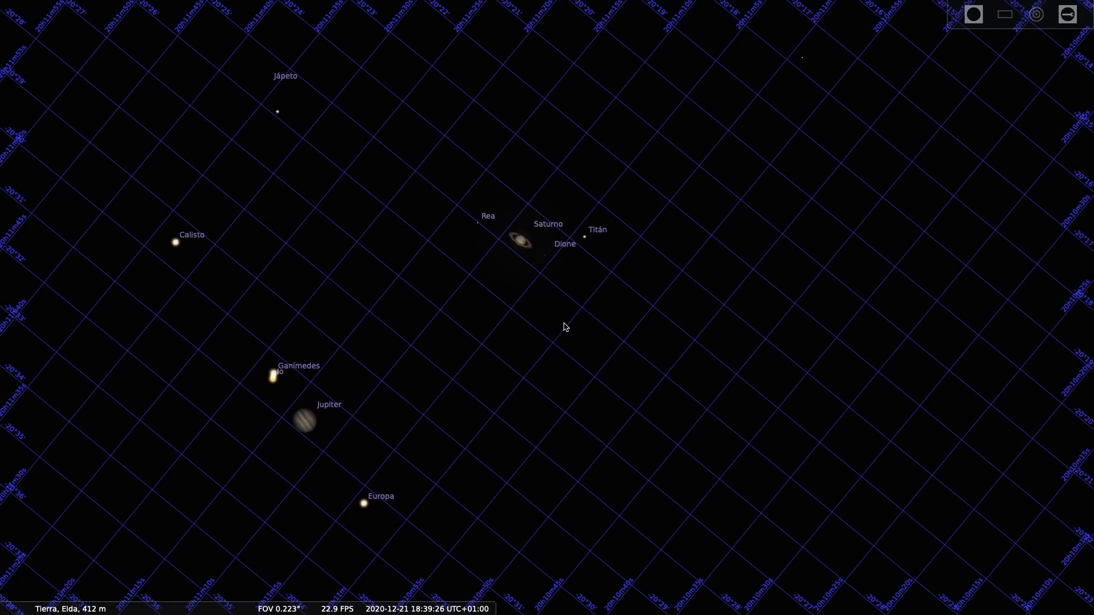
key("Left")
key("Down")
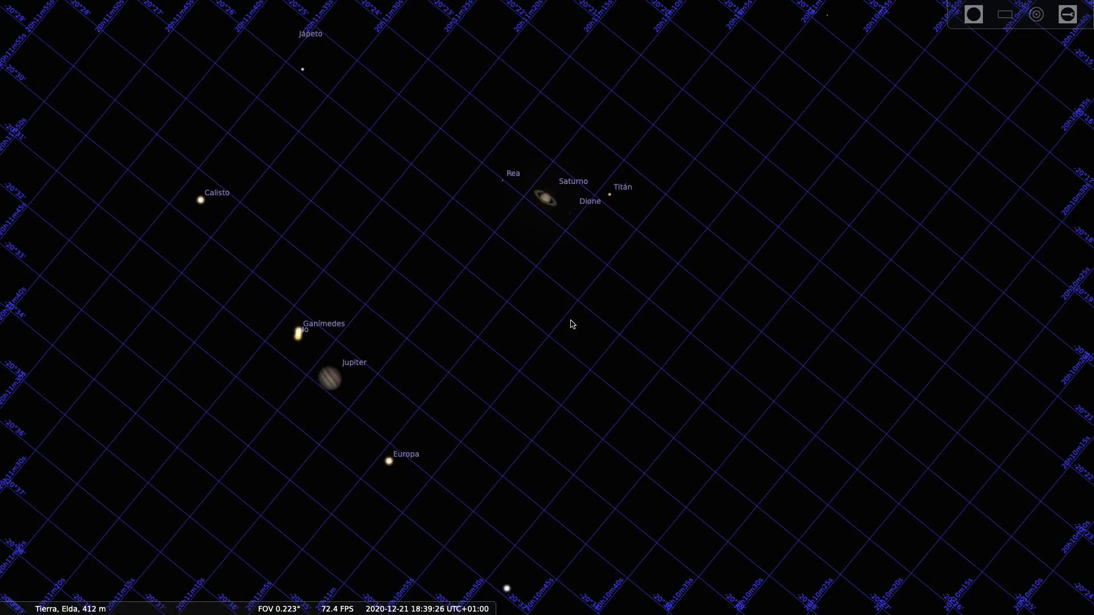
scroll(573, 324, "down", 6)
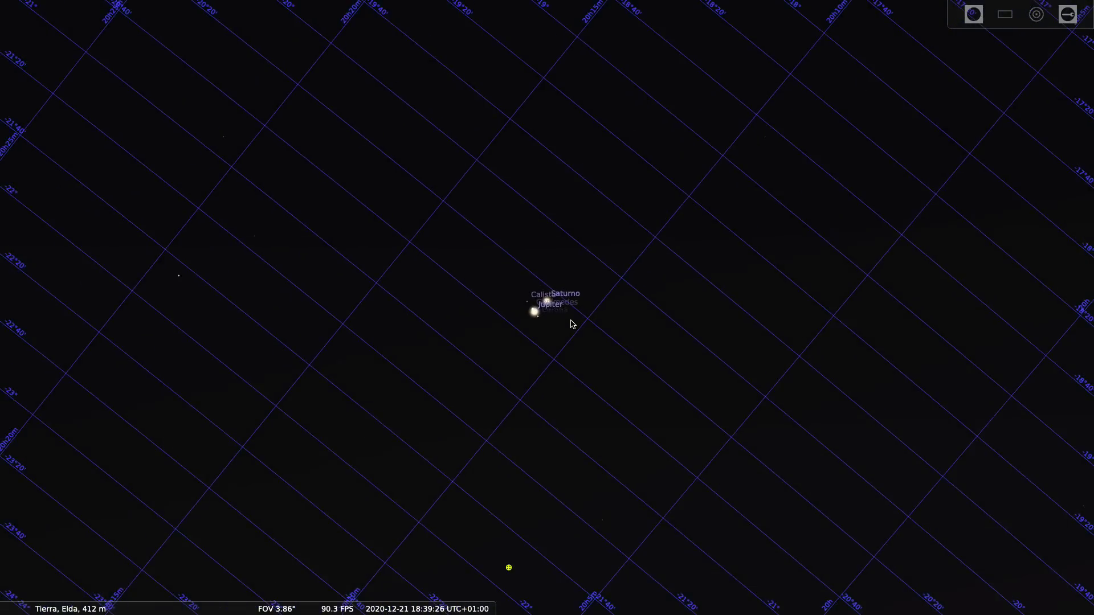
scroll(572, 325, "down", 5)
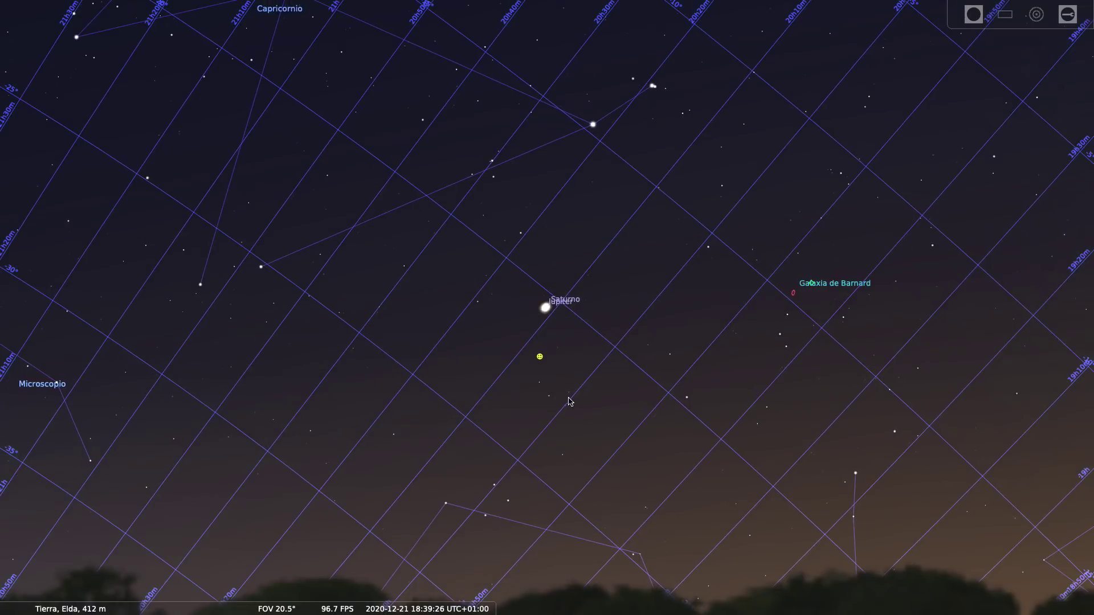
scroll(569, 401, "down", 3)
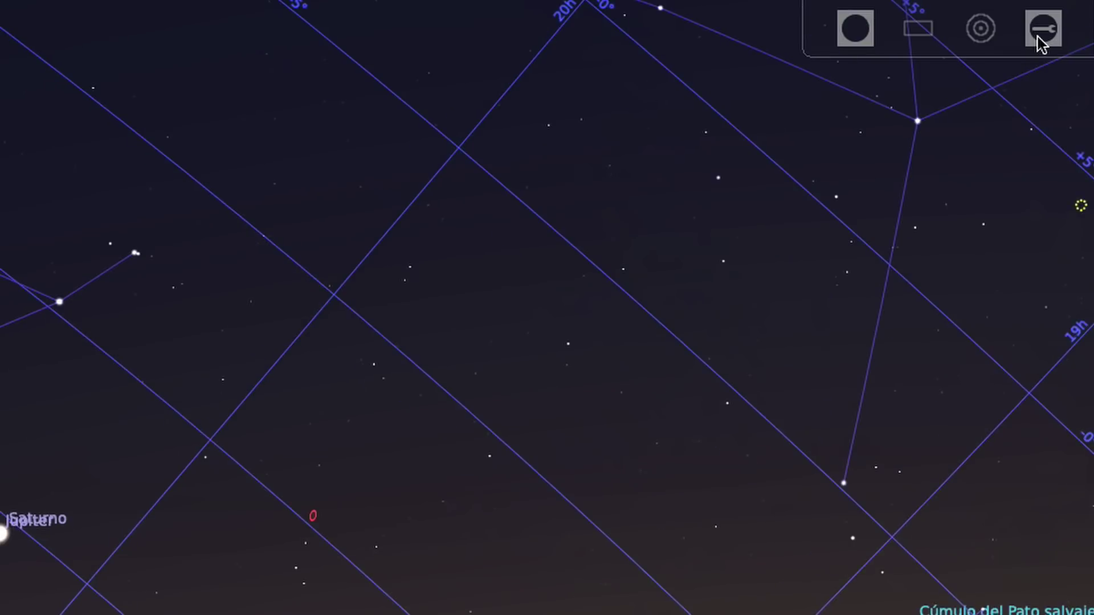
Open the Oculars configuration and rename the existing telescope as Orion Mak 150/1800.
left_click(1043, 28)
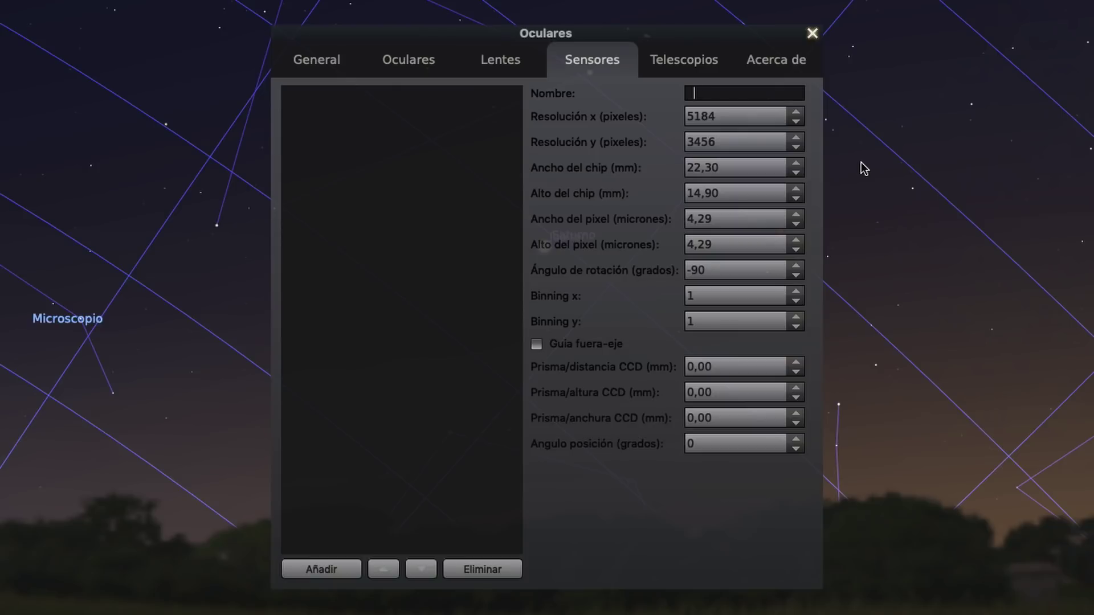
left_click(692, 62)
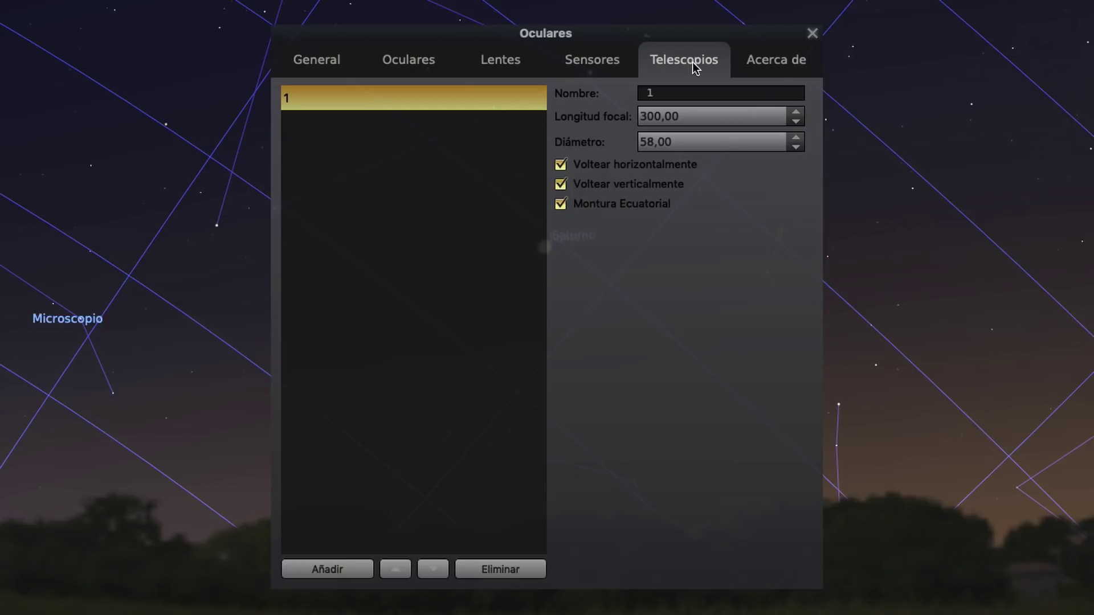
left_click(593, 59)
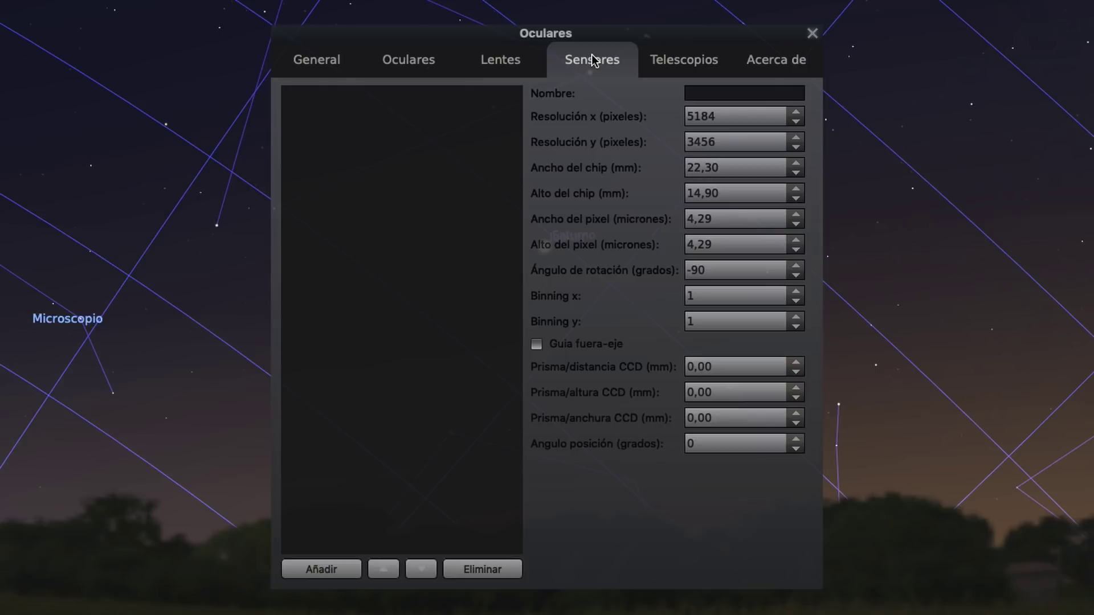
left_click(684, 60)
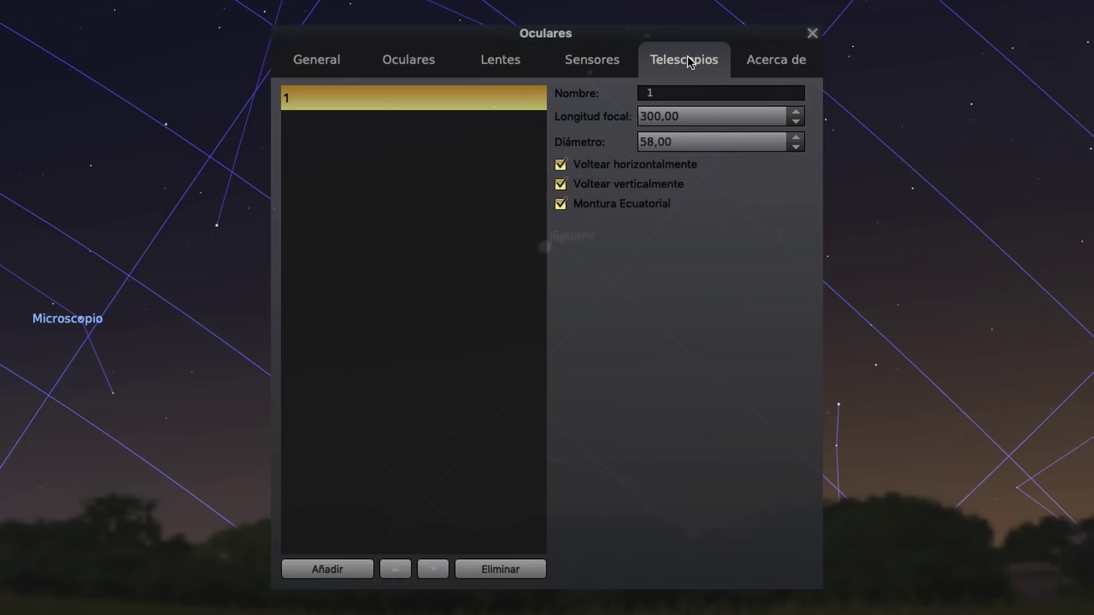
double_click(644, 92)
type("Orion Mak 150/1800")
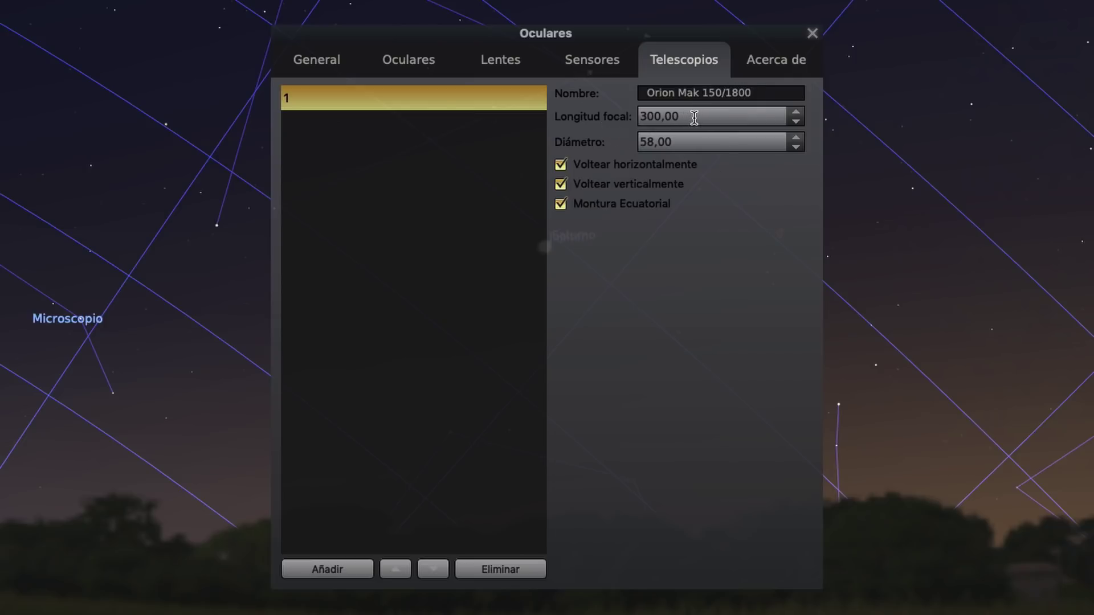
Set the Orion Mak telescope's focal length to 1800 and its diameter to 150.
left_click_drag(692, 116, 638, 116)
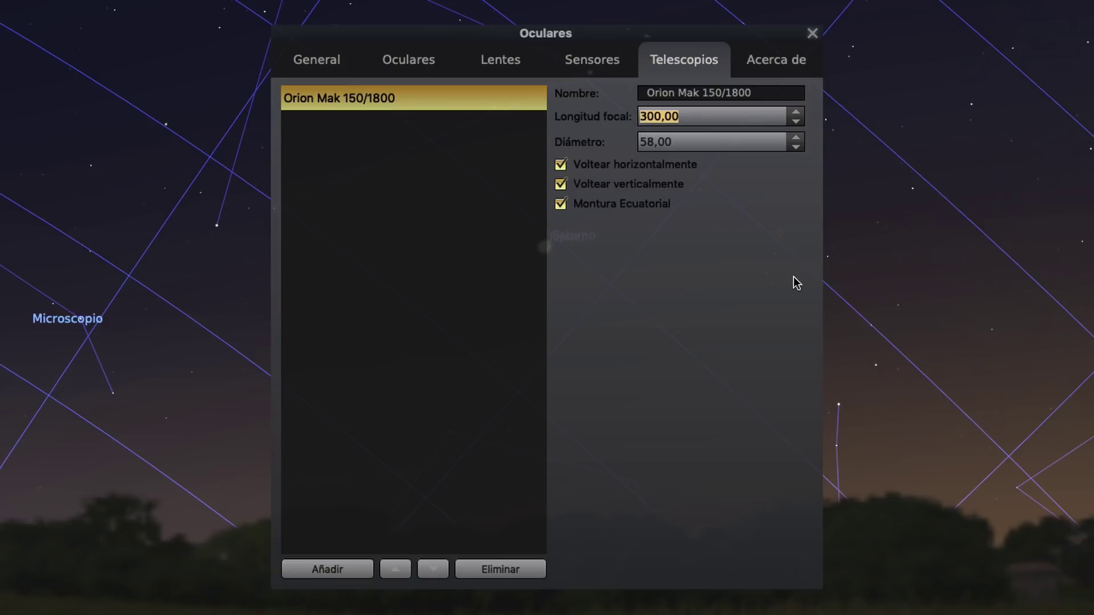
type("1800")
key("Tab")
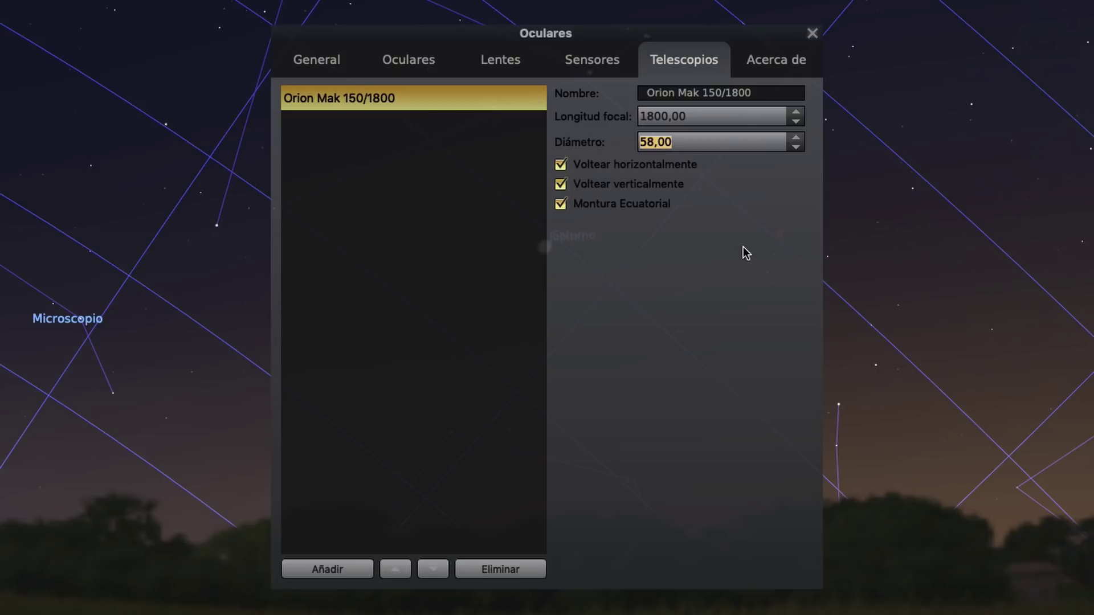
type("150")
key("Tab")
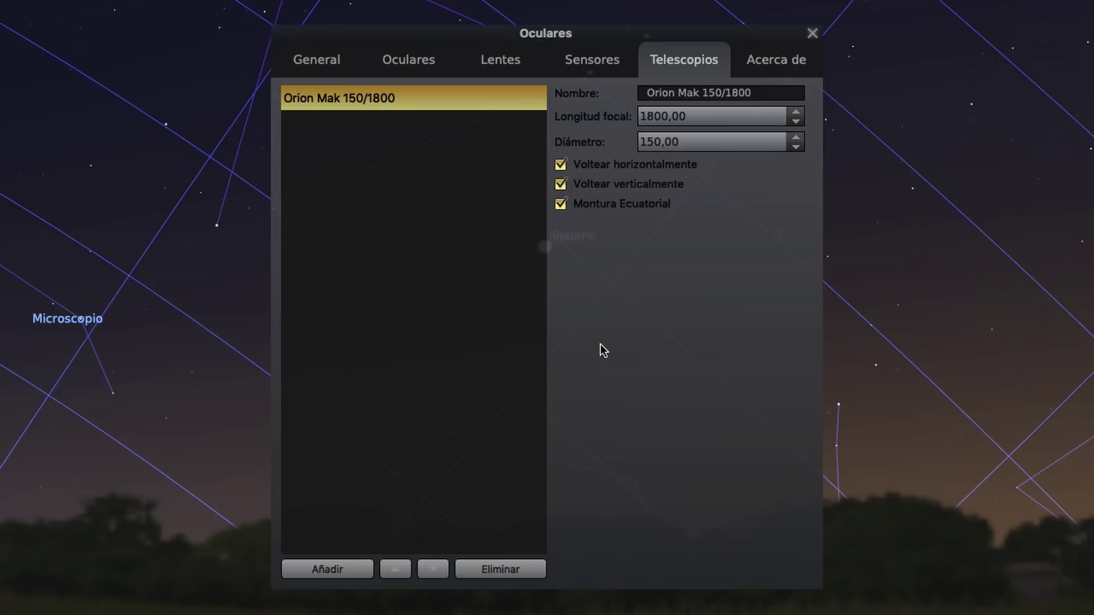
Add a telescope named Sky Watcher 72ED with a focal length of 420 and a diameter of 72.
left_click(360, 571)
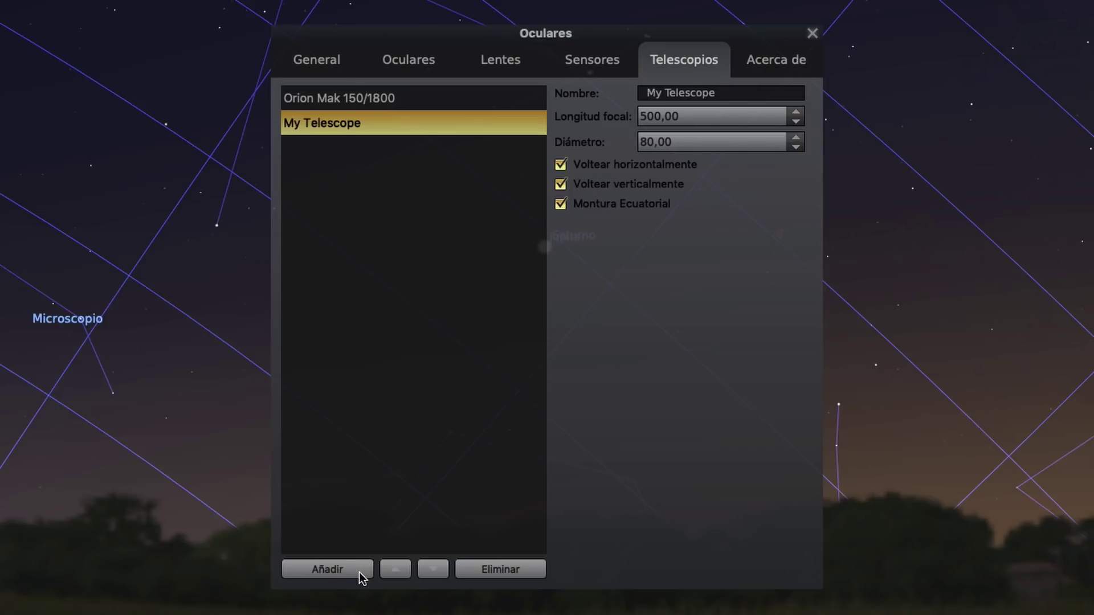
left_click_drag(730, 92, 637, 92)
type("S")
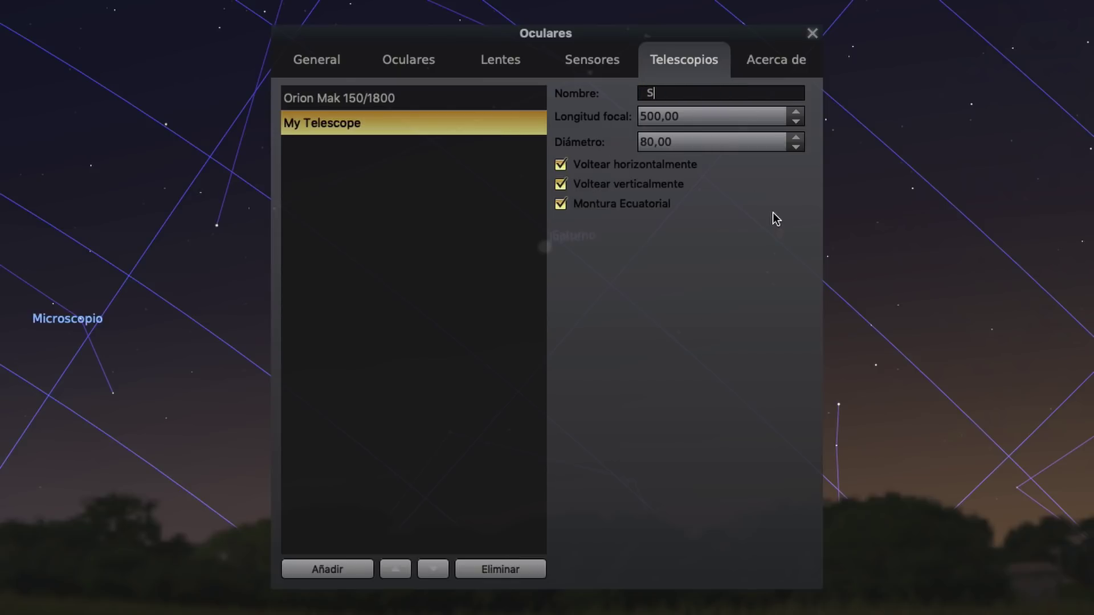
type("ky Watcher 72ED")
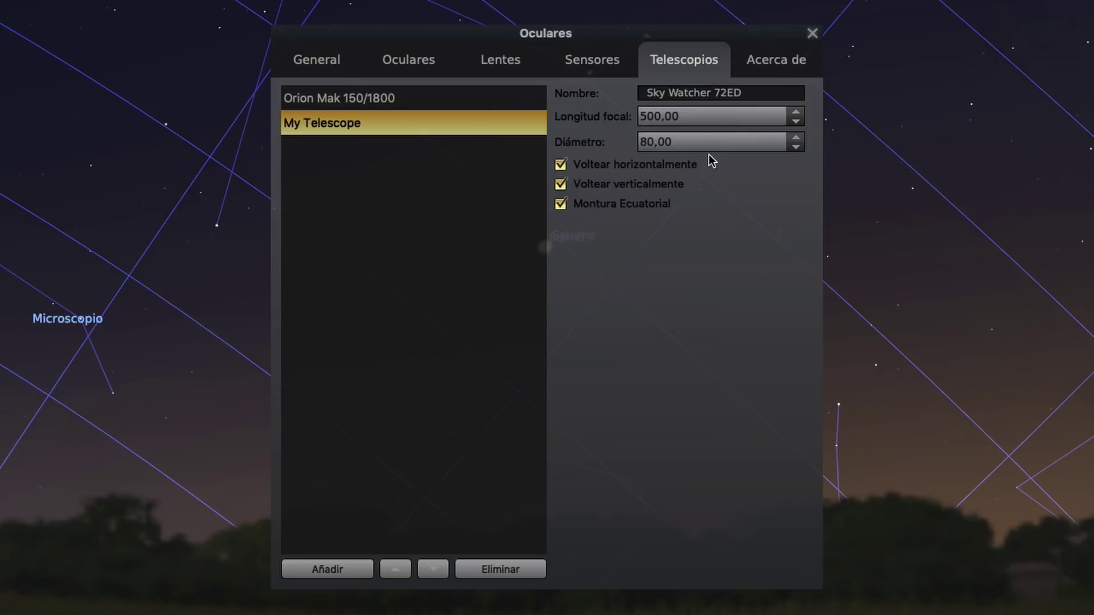
left_click_drag(689, 117, 623, 120)
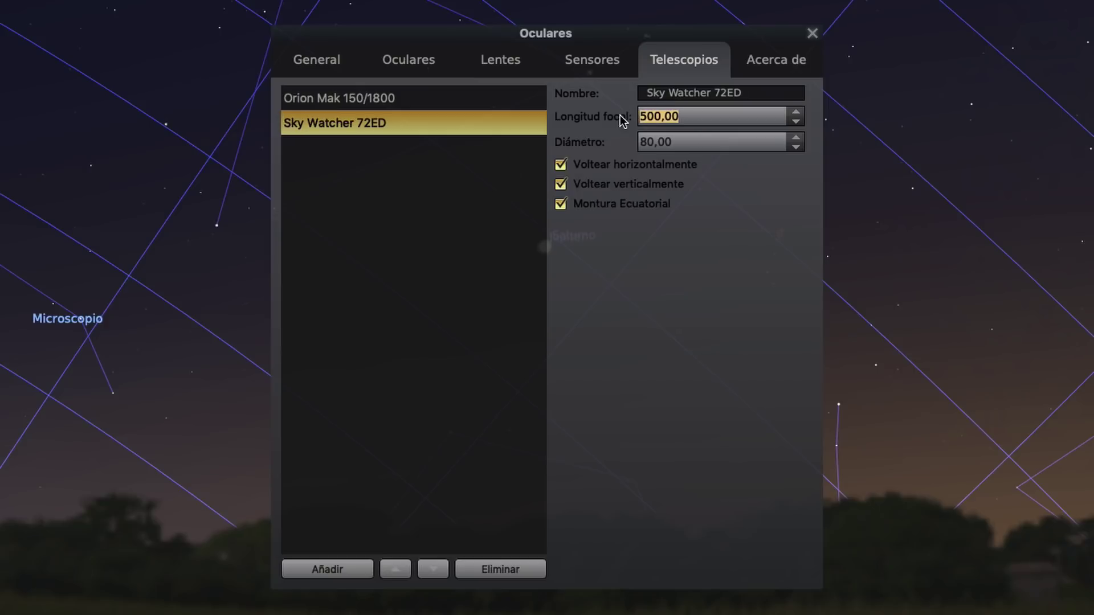
type("420")
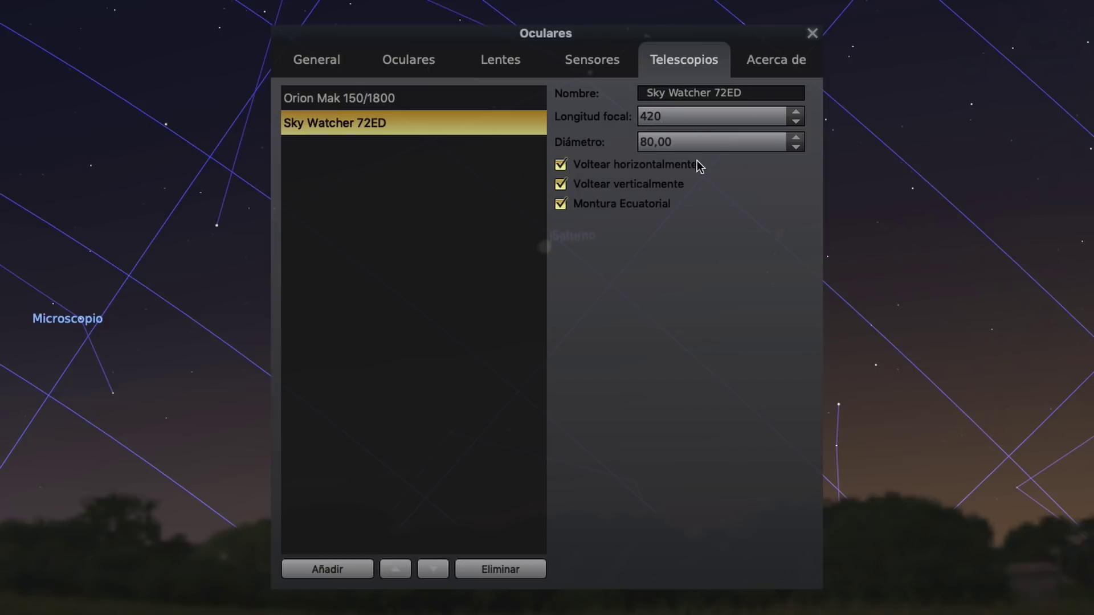
left_click(693, 142)
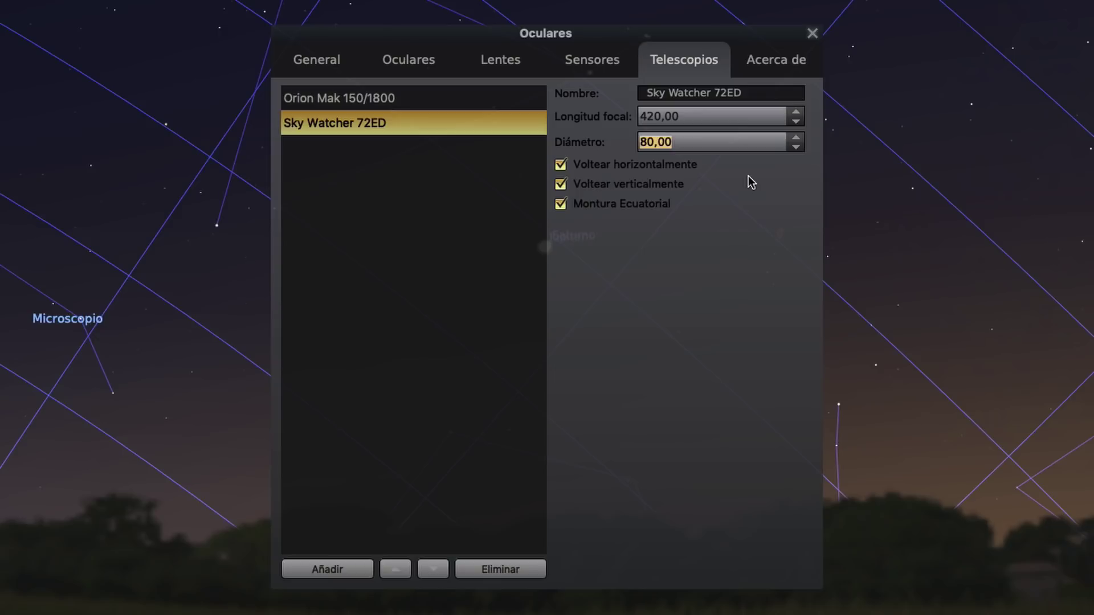
type("72")
Add a telescope named Sigma 70/300 APO with a focal length of 300 and a diameter of 58.
left_click(327, 569)
type("Sigma 70/300")
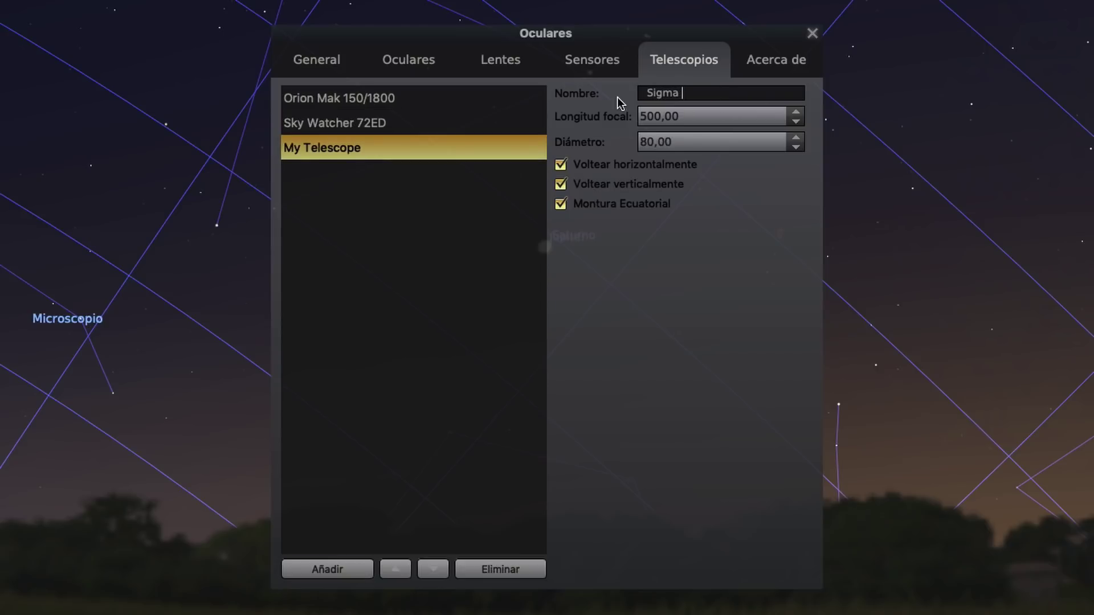
type(" APO")
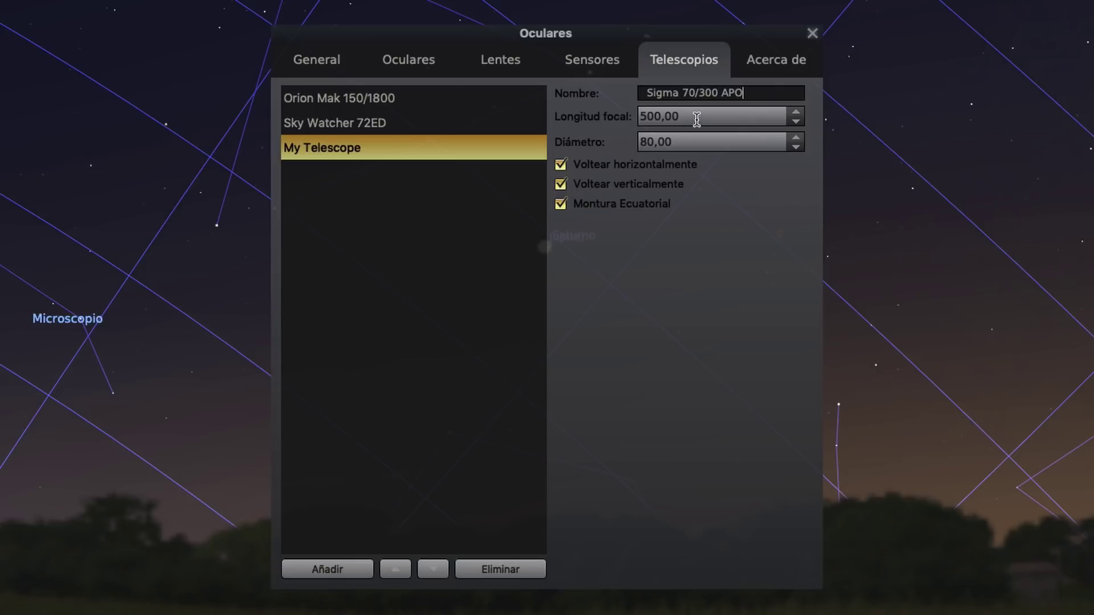
key("Tab")
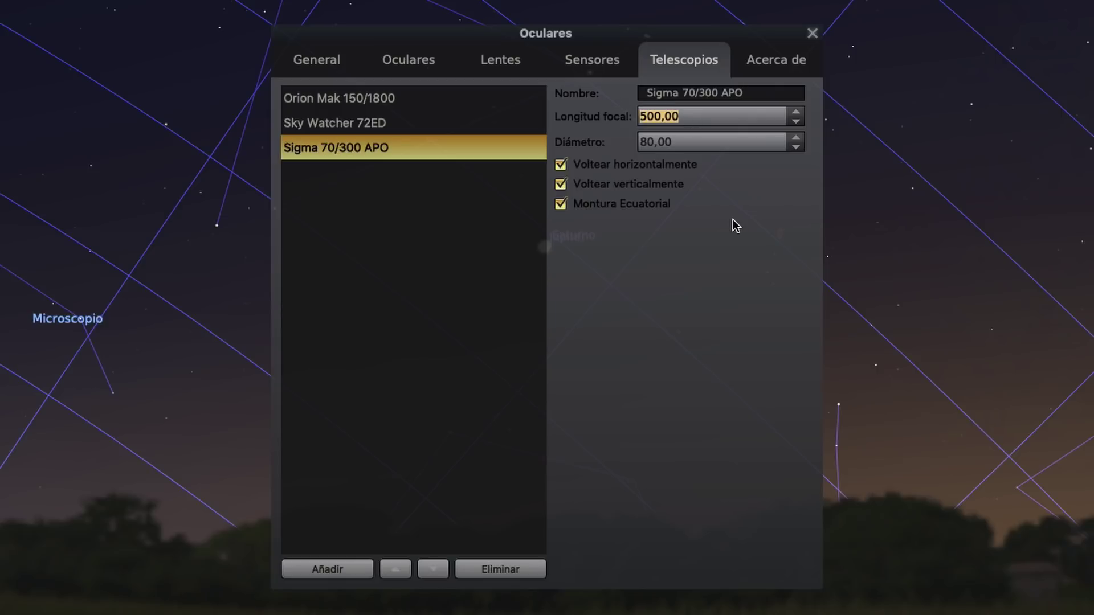
type("300")
key("Tab")
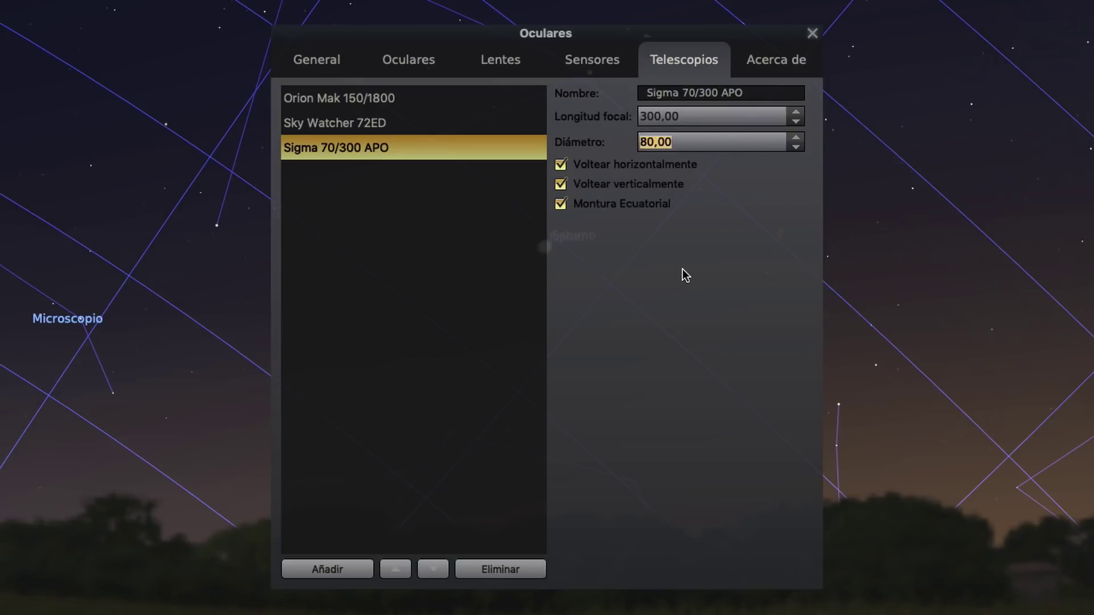
type("58")
Review the settings of the Orion Mak, Sky Watcher and Sigma telescopes one after another.
left_click(354, 101)
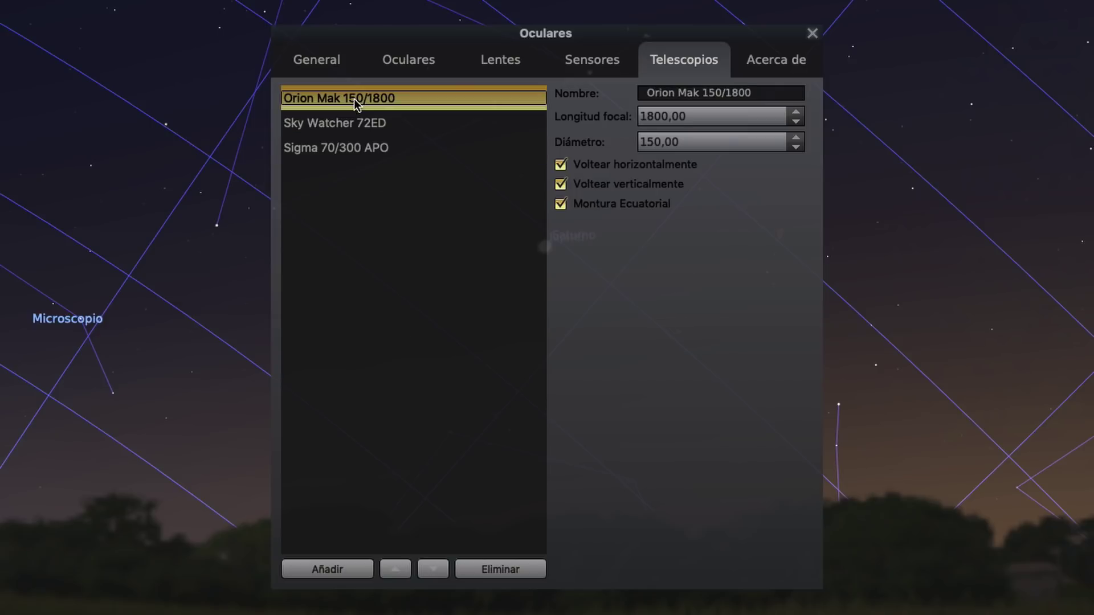
left_click(348, 122)
left_click(343, 148)
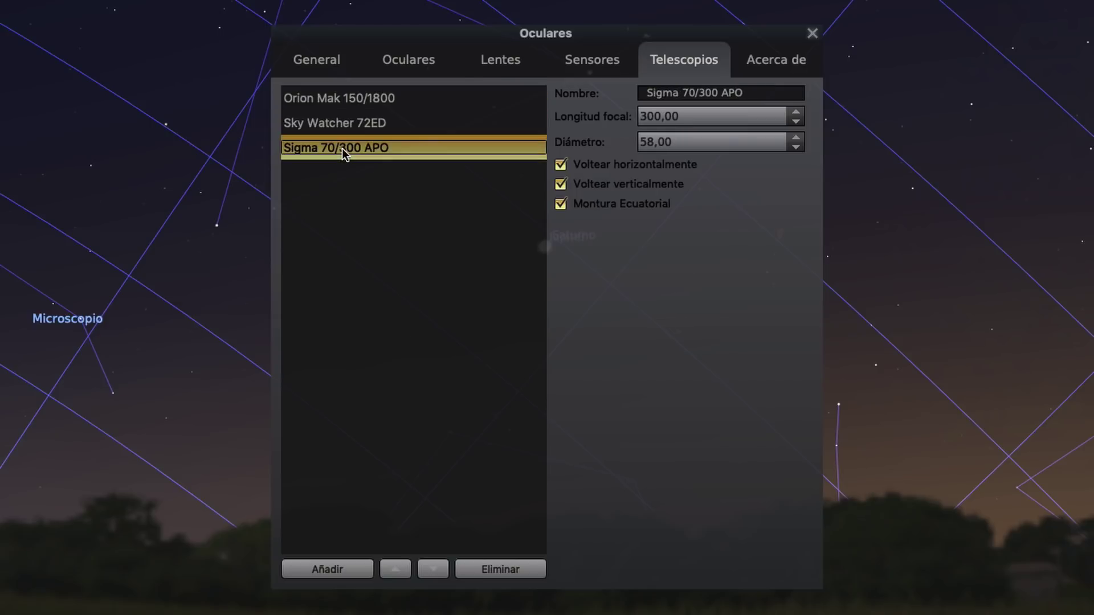
left_click(360, 122)
left_click(361, 101)
left_click(359, 119)
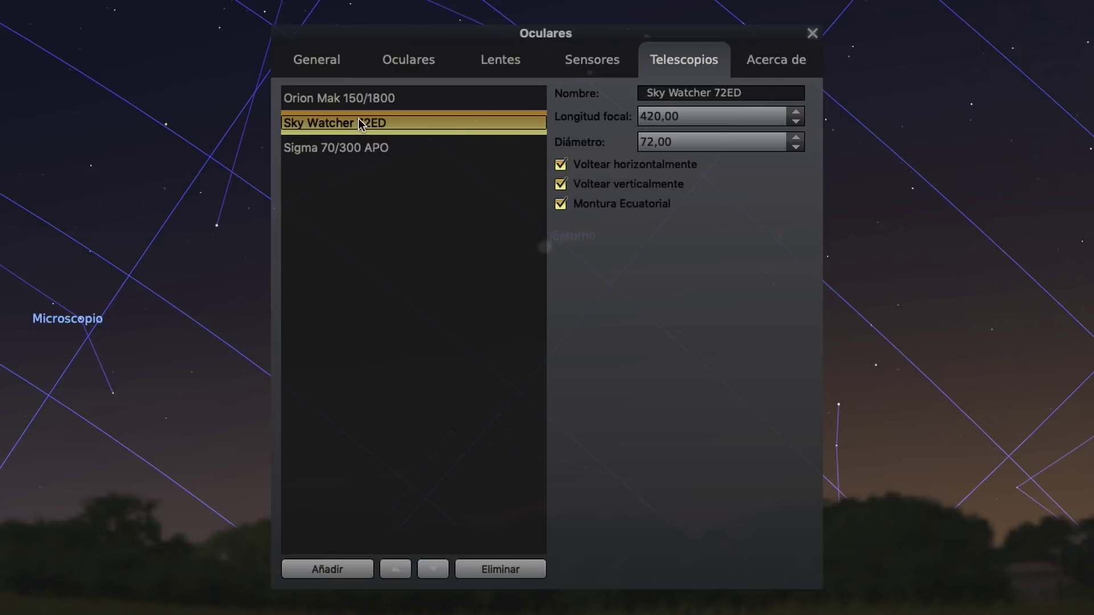
left_click(359, 149)
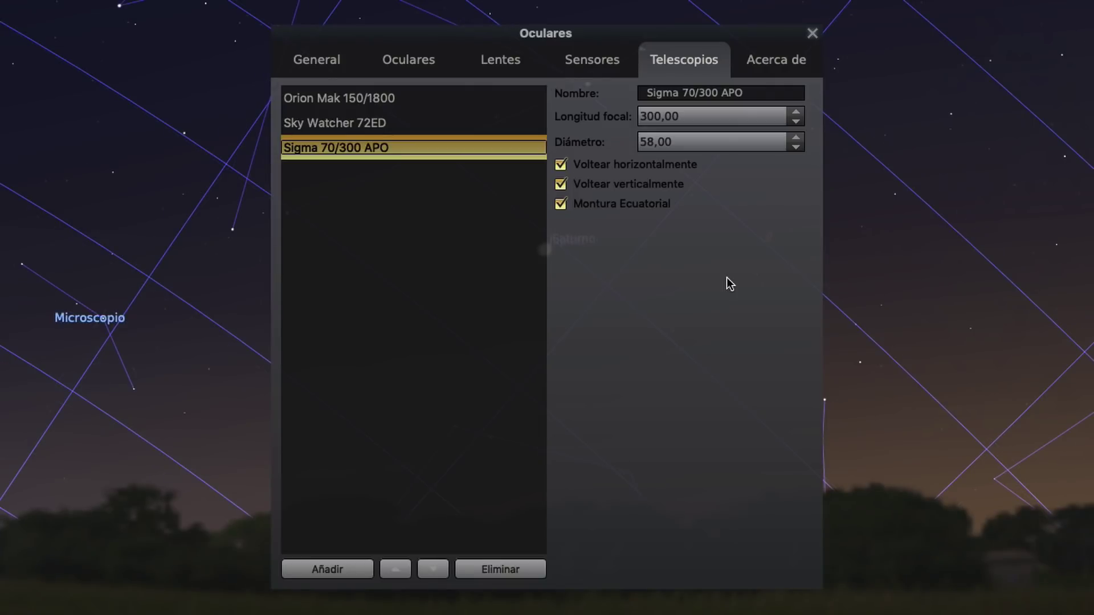
Add a camera sensor named ASI290MM with a resolution of 1936 by 1096 pixels.
left_click(617, 69)
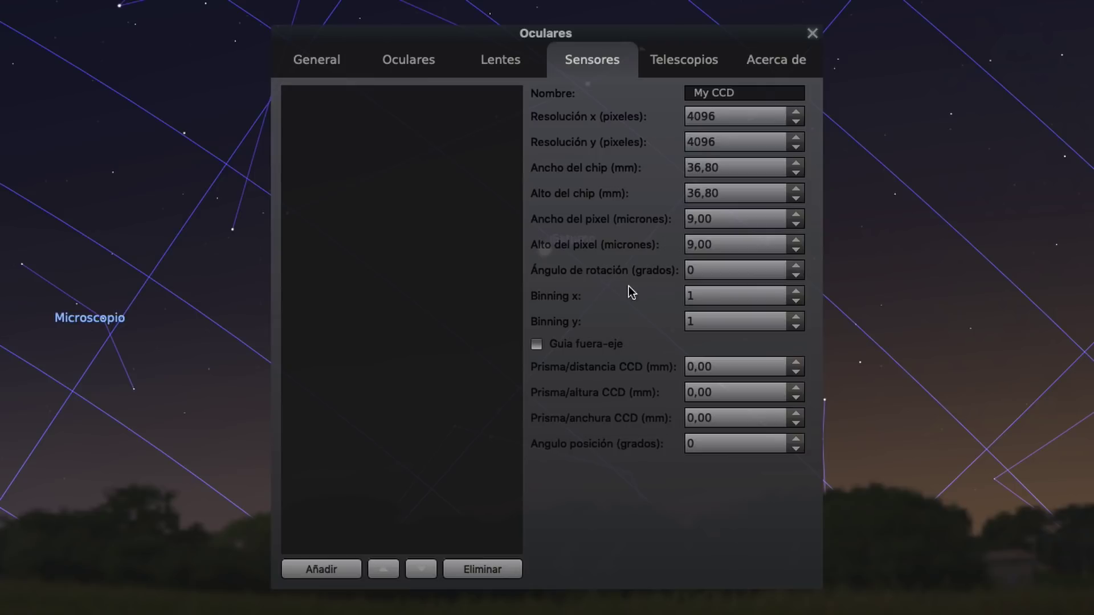
left_click(341, 565)
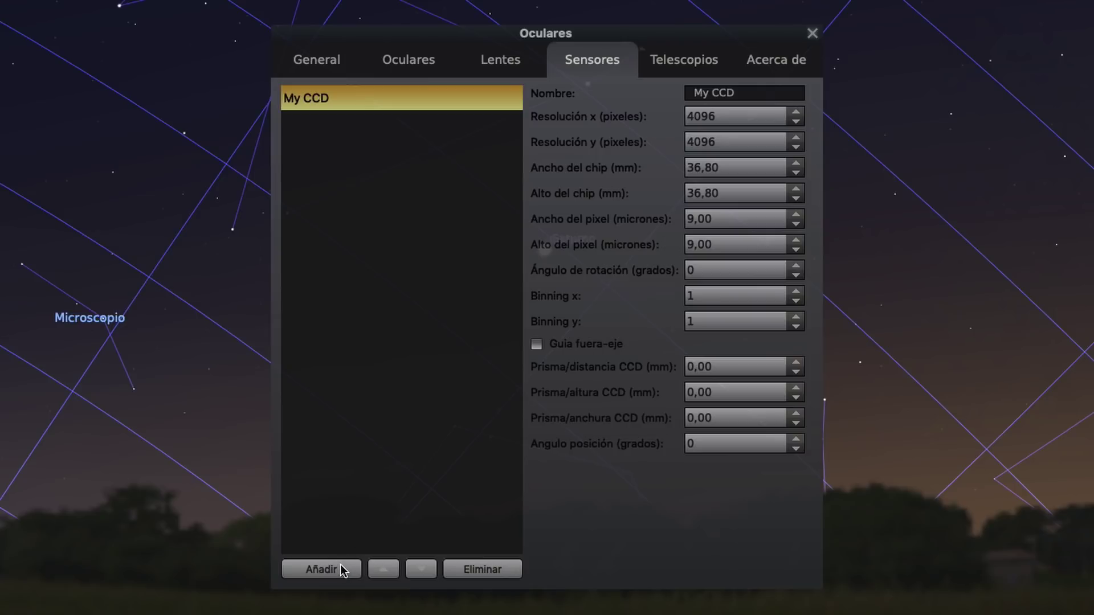
left_click_drag(736, 93, 673, 94)
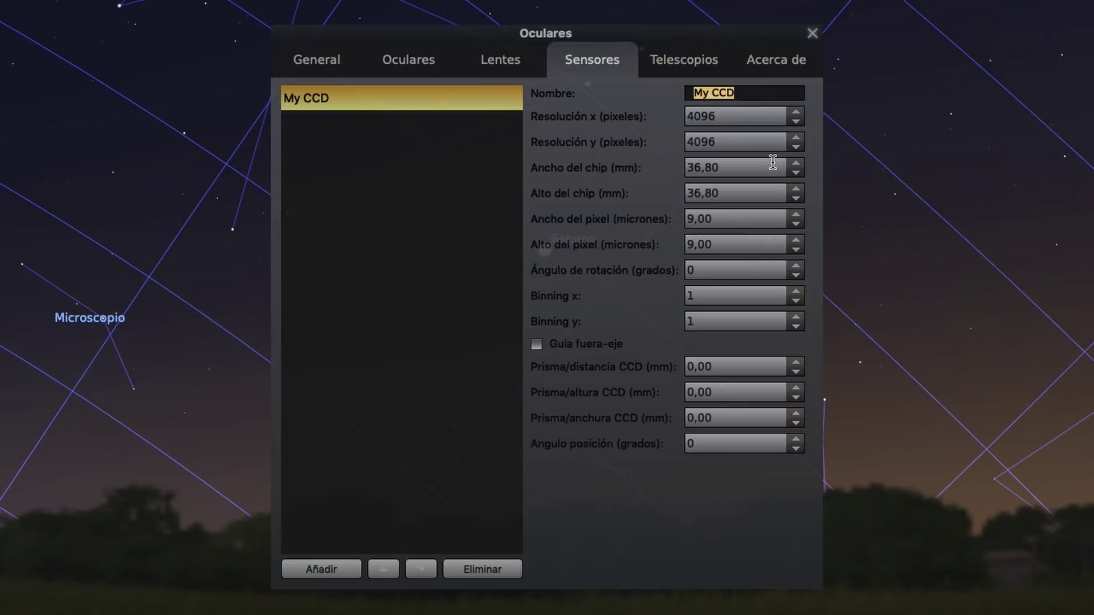
type("ASI290MM")
double_click(746, 117)
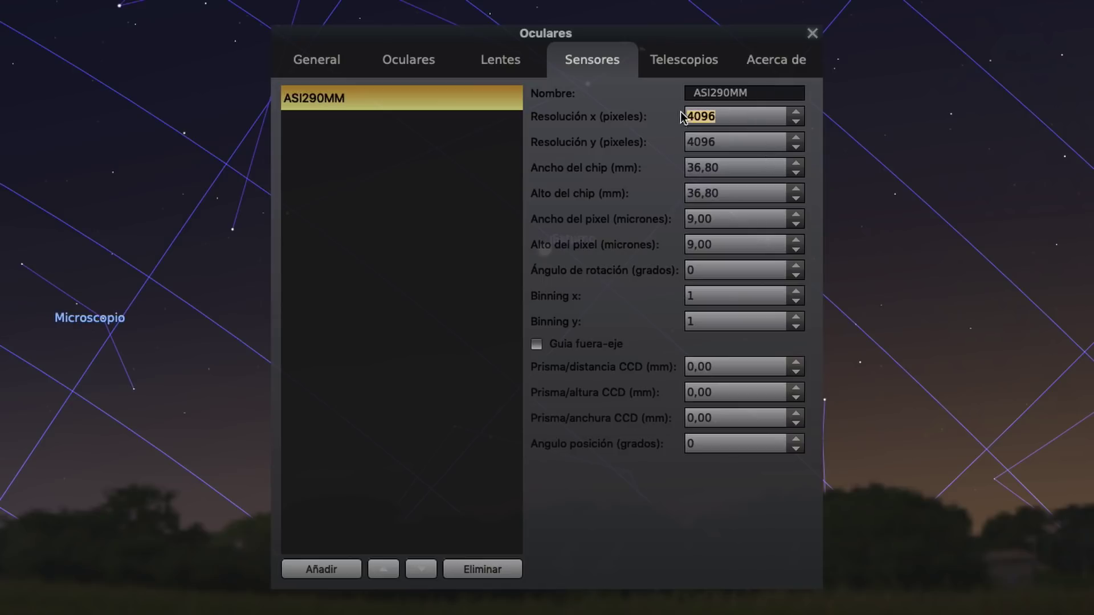
type("1936")
key("Tab")
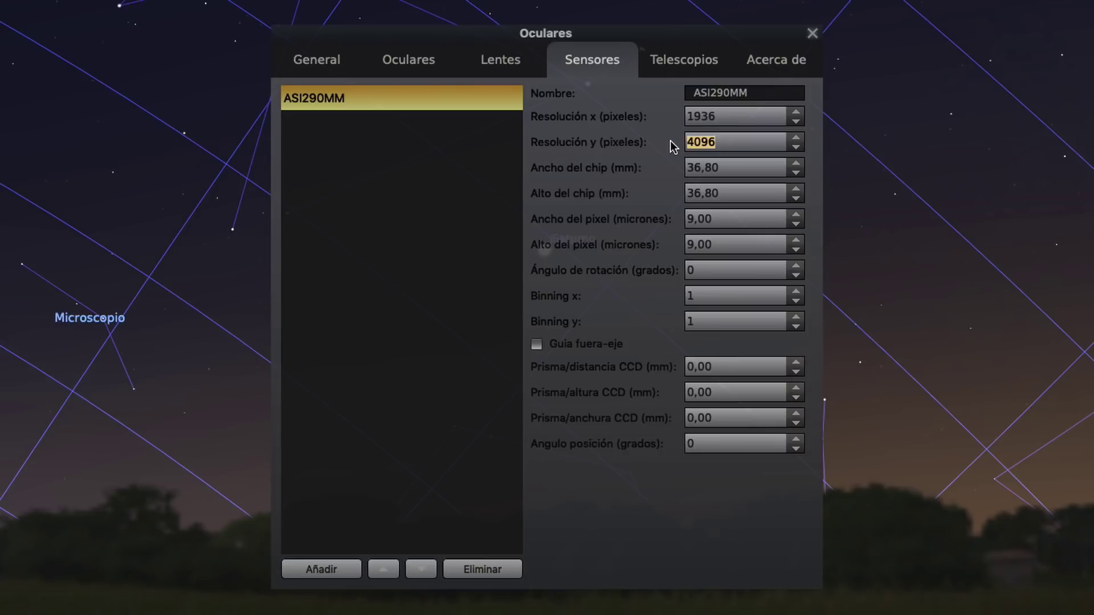
type("1096")
Set the ASI290MM chip size to 5,60 by 3,10 mm and its pixel width and height to 2,90 microns.
left_click_drag(720, 167, 681, 167)
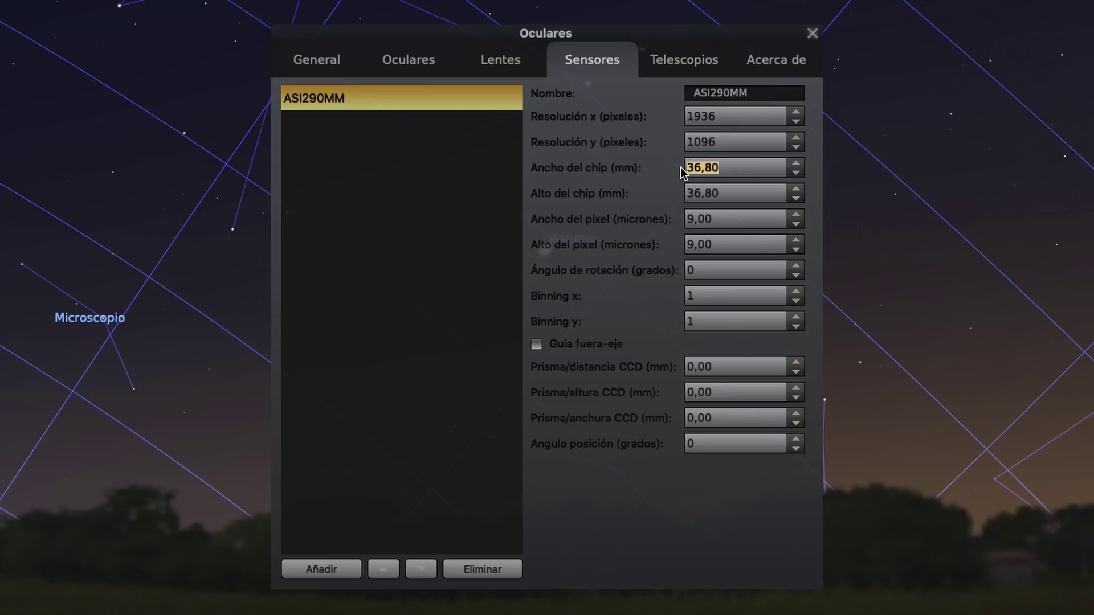
type("5,60")
left_click_drag(719, 193, 675, 196)
type("3,10")
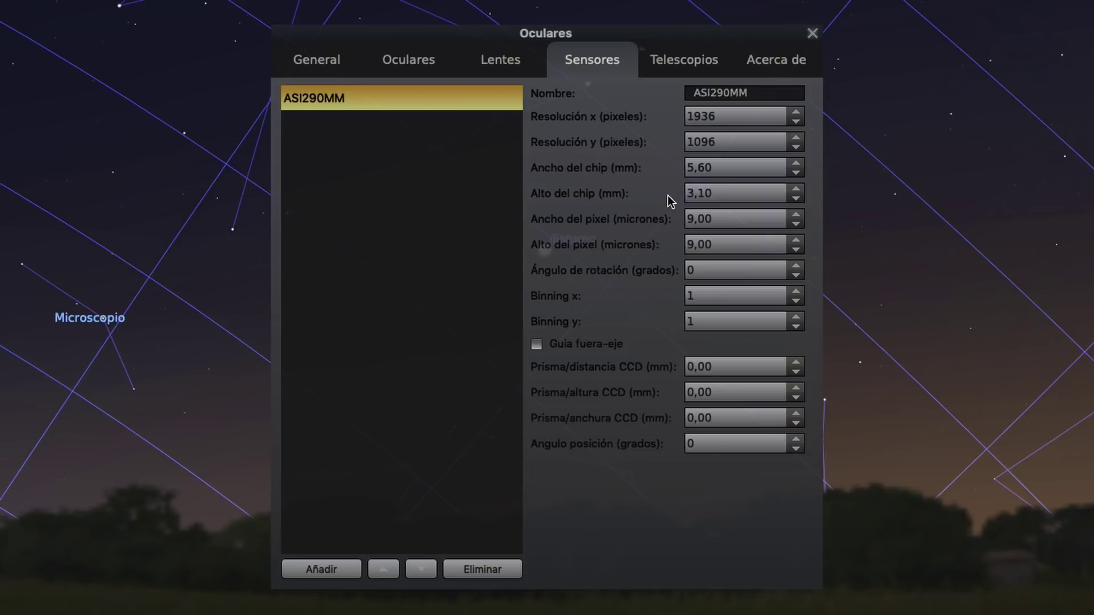
left_click_drag(722, 220, 684, 219)
type("2,90")
left_click_drag(730, 237, 683, 245)
type("2,90")
Add a camera sensor named Canon EOS 700D with a resolution of 5184 by 3456 pixels.
left_click(347, 569)
triple_click(716, 92)
key("BackSpace")
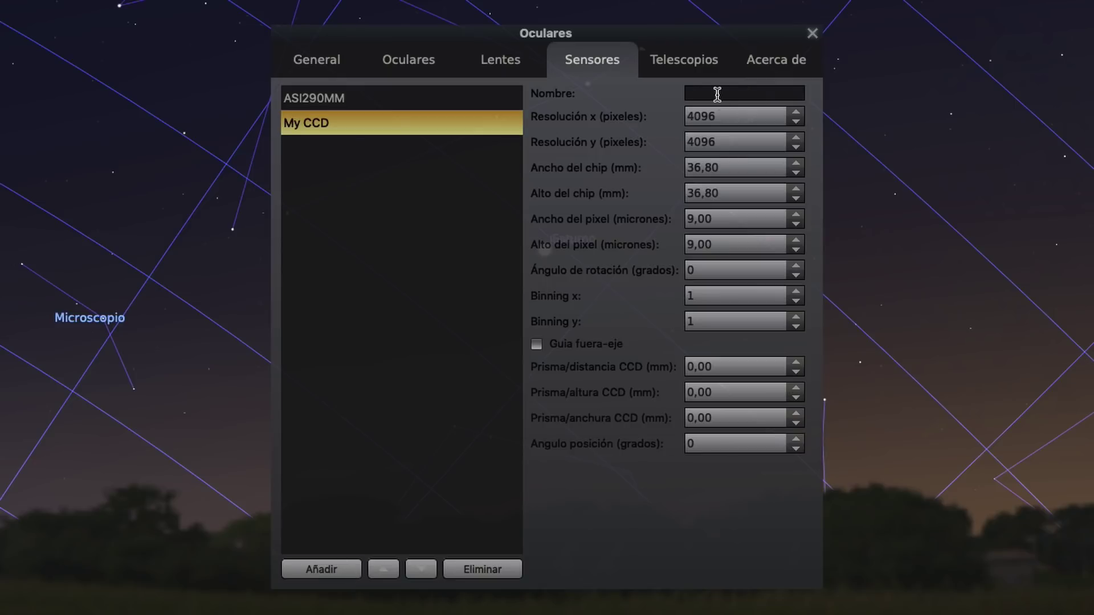
type("Canon EOS 700D")
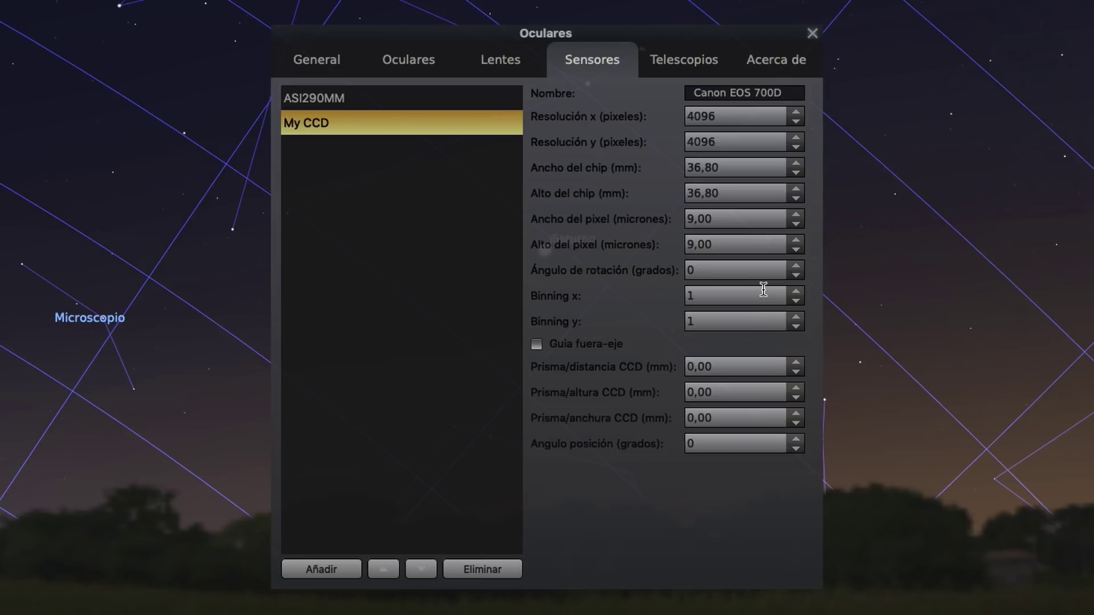
left_click(725, 118)
double_click(725, 118)
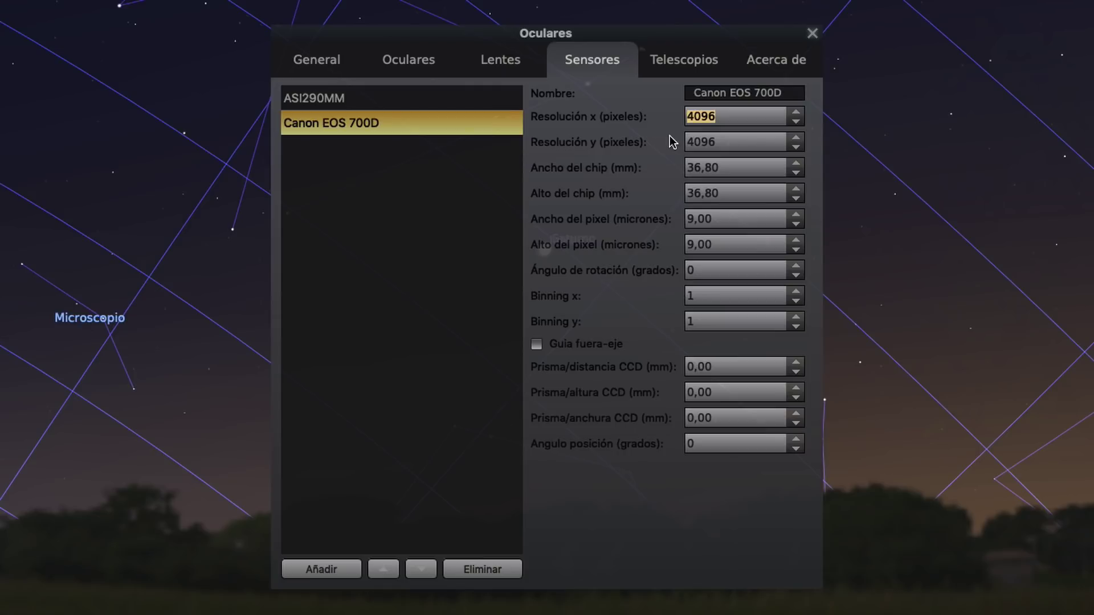
type("5184")
double_click(692, 141)
type("345")
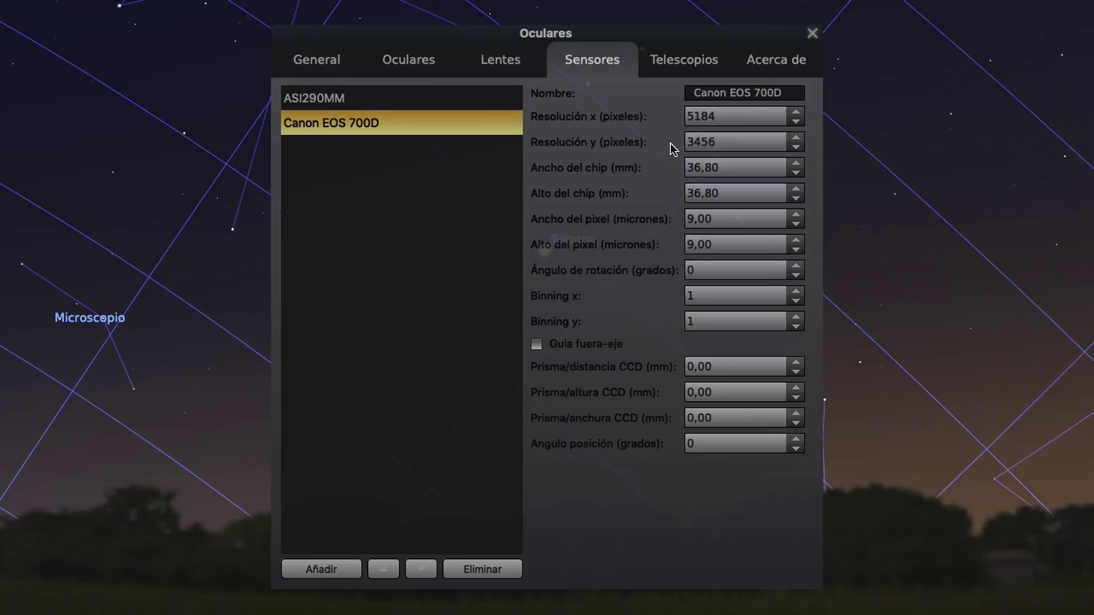
Set the Canon EOS 700D chip size to 22,30 by 14,90 mm and its pixel width and height to 4,29 microns.
double_click(724, 169)
type("22,30")
key("Tab")
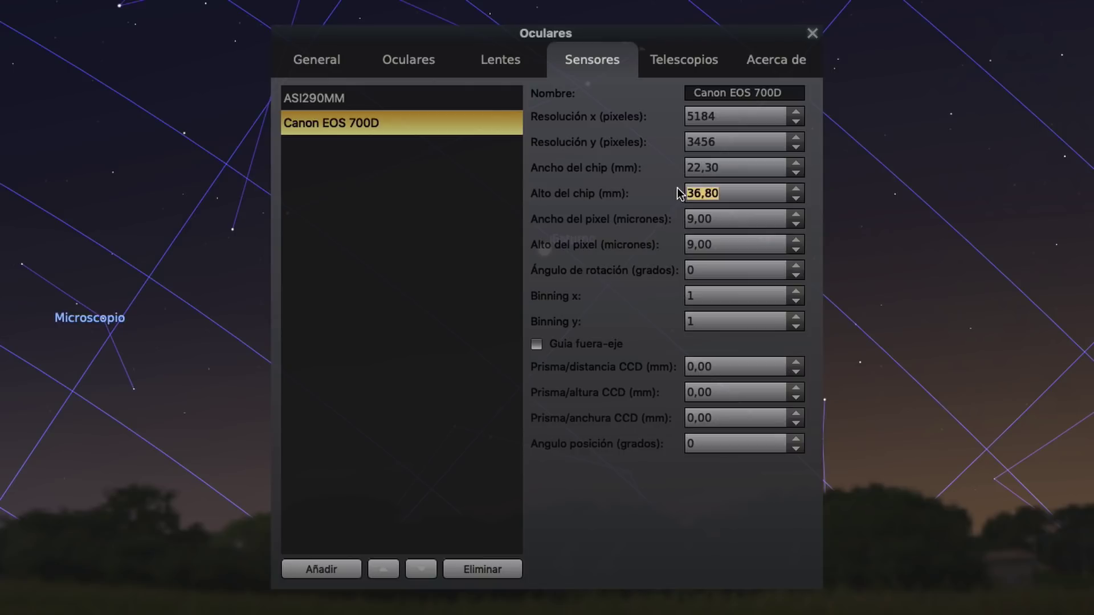
type("14,90")
double_click(724, 220)
type("4,29")
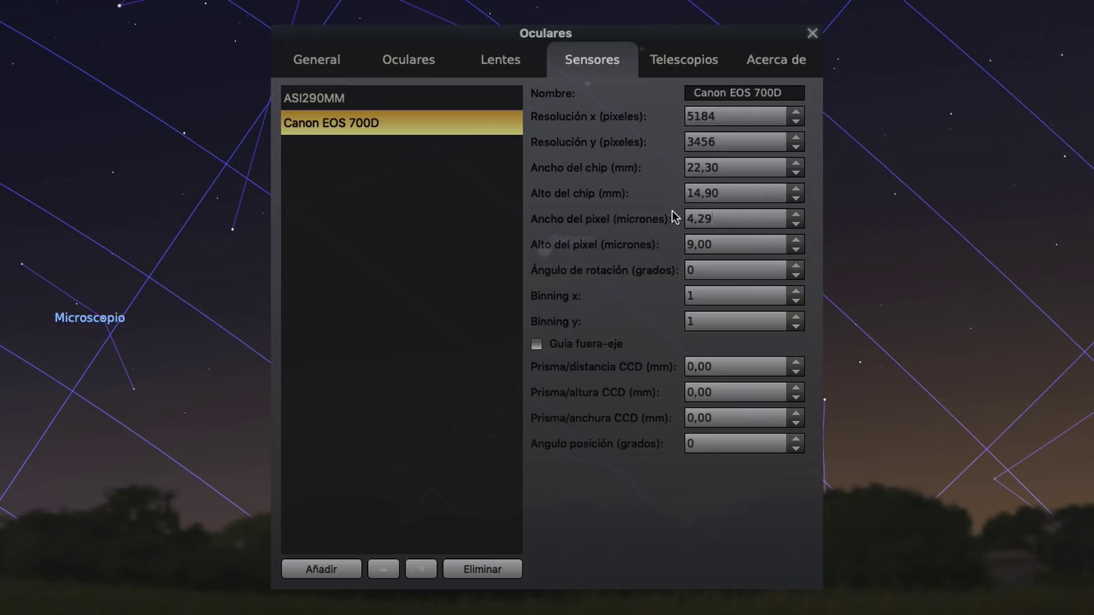
key("Tab")
type("4")
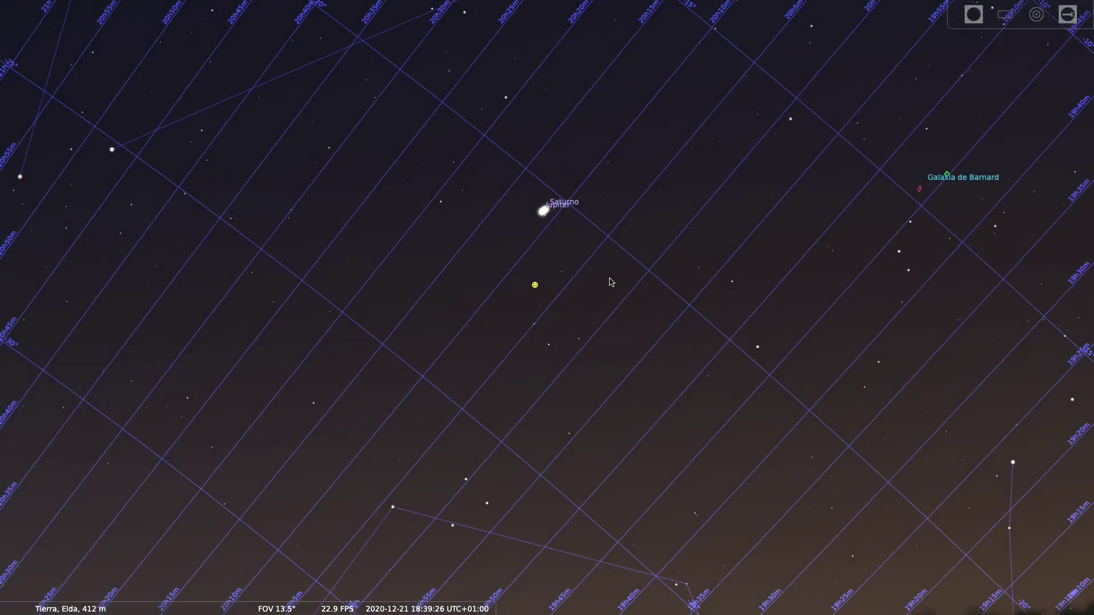
Zoom in on Jupiter and Saturn in the sky and display the image sensor frame over them.
left_click_drag(611, 281, 628, 383)
scroll(590, 401, "up", 8)
scroll(631, 317, "up", 2)
scroll(594, 400, "up", 3)
scroll(627, 366, "up", 1)
scroll(631, 366, "up", 2)
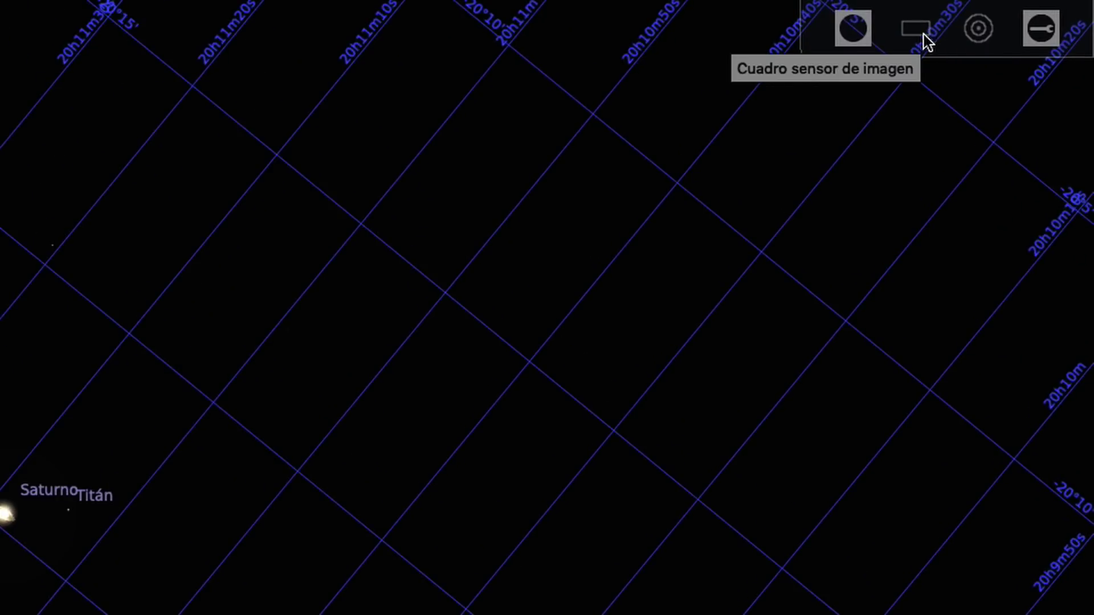
left_click(915, 29)
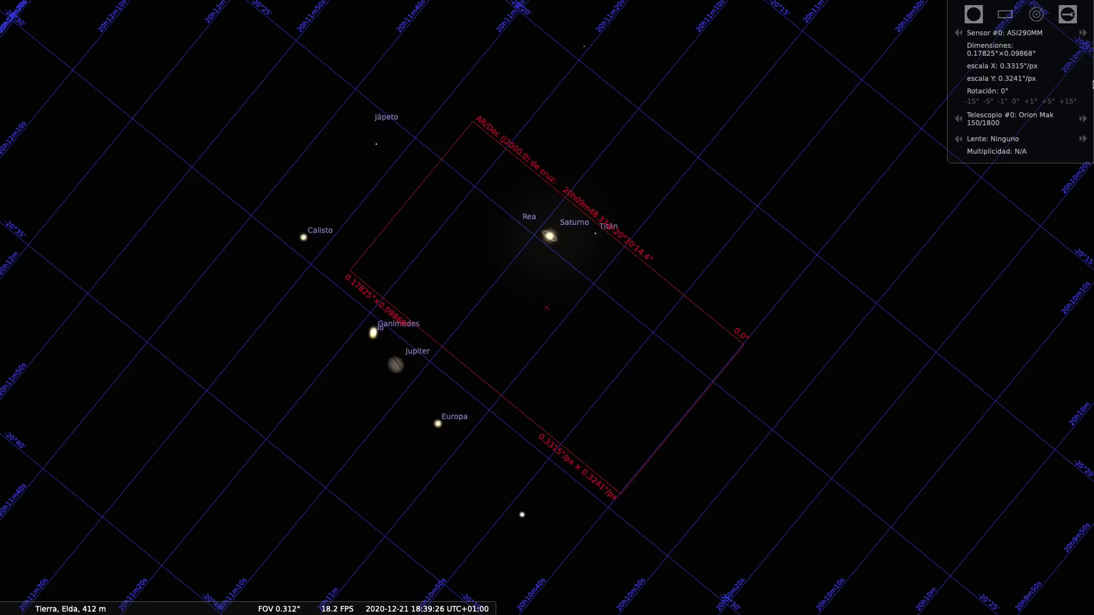
Set the ASI290MM sensor's rotation angle to -90 degrees and shift the sky so Jupiter and Saturn both fall inside the frame.
left_click(1071, 19)
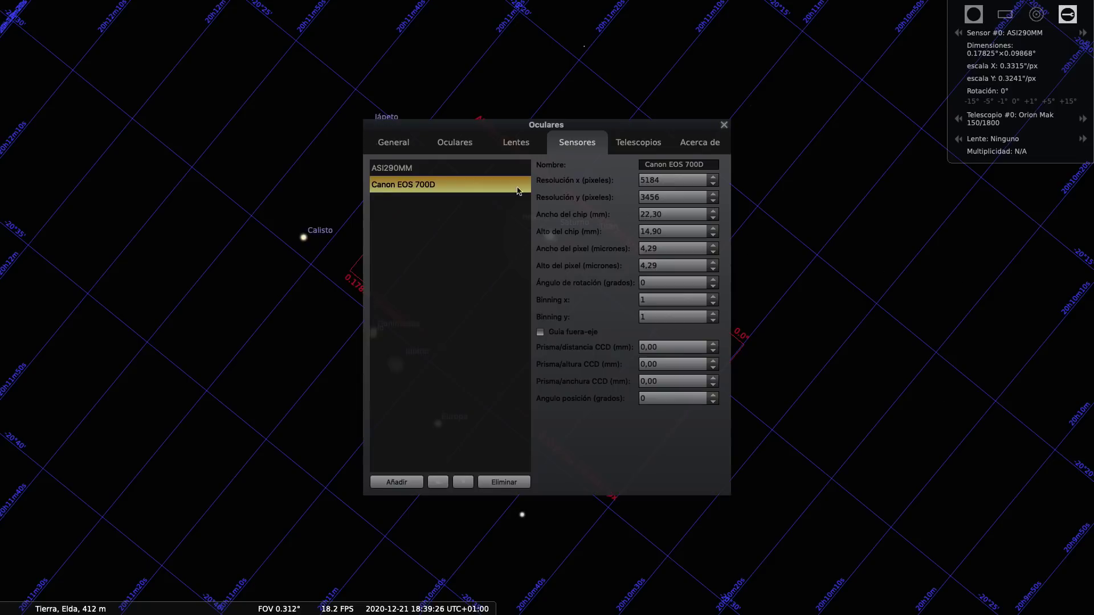
left_click(410, 171)
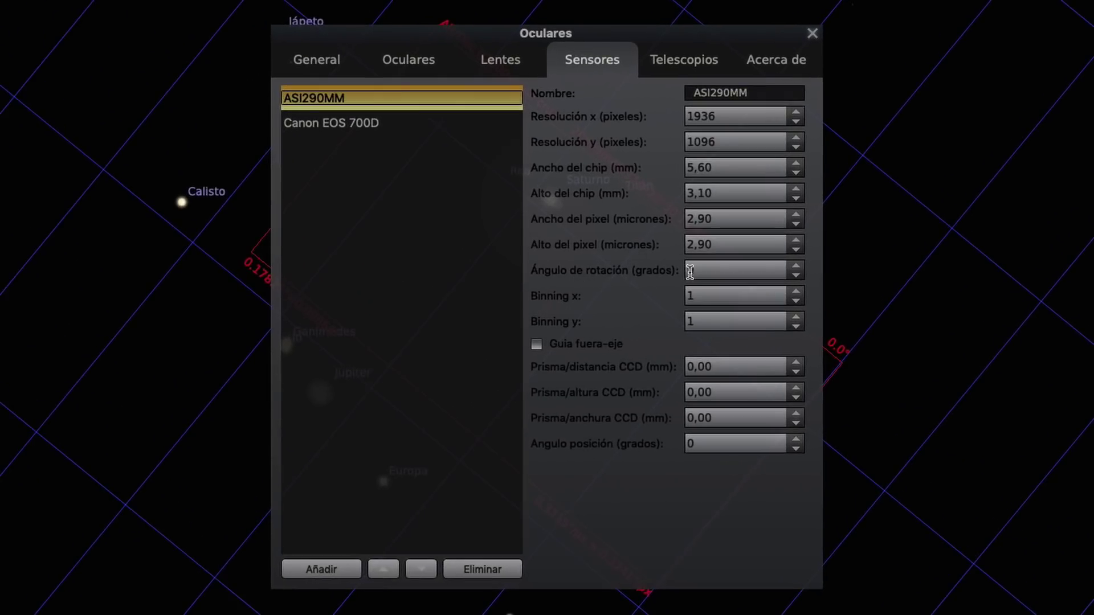
left_click(689, 272)
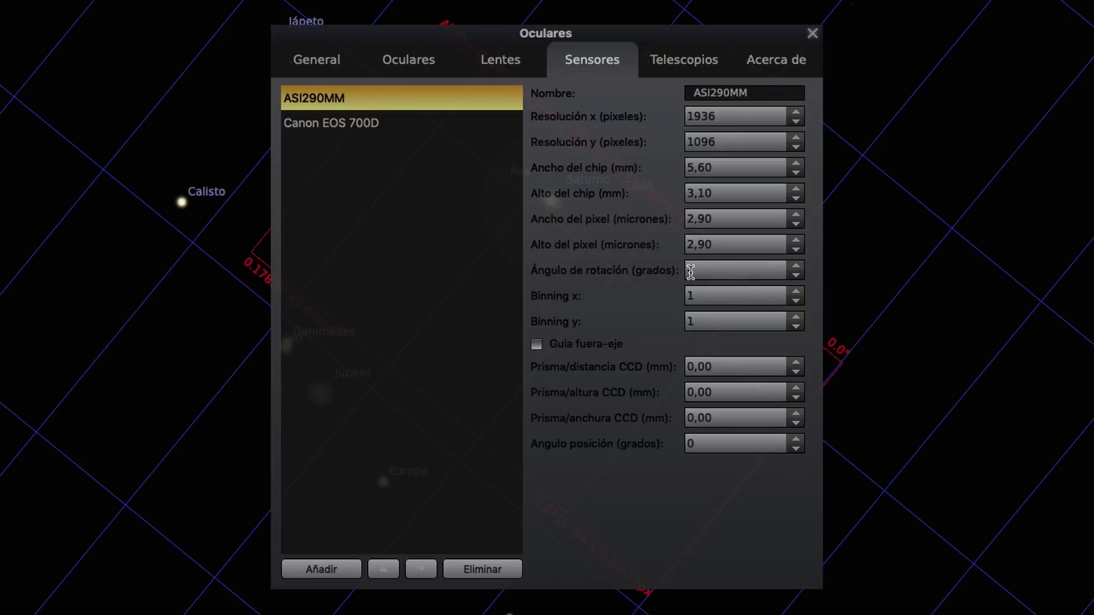
type("-90")
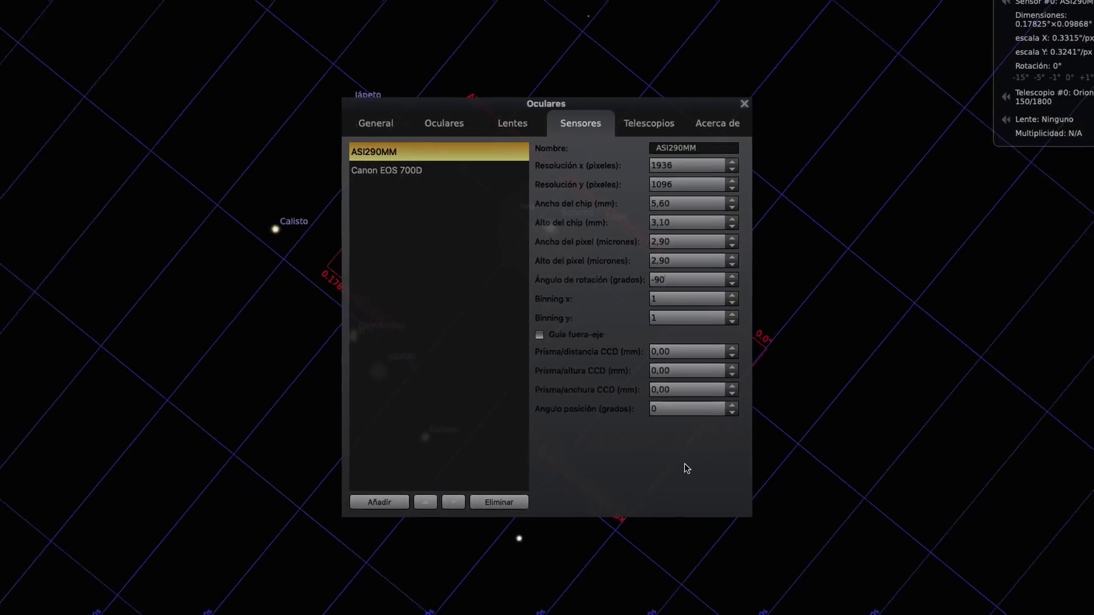
left_click(744, 103)
left_click_drag(767, 339, 813, 342)
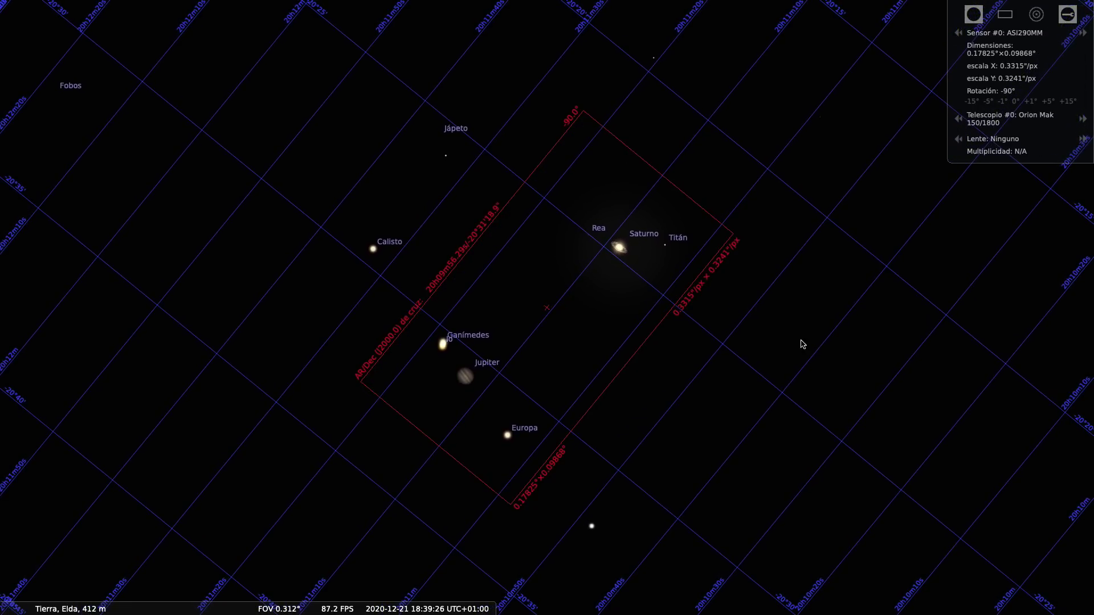